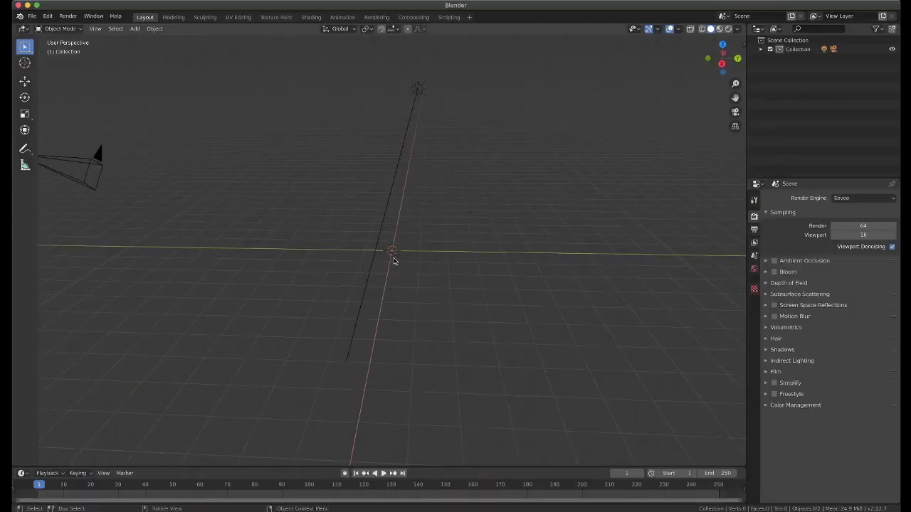
Add a Mesh > Cube at the world origin beside the camera and light
{"action": "key", "text": "shift+a"}
{"action": "mouse_move", "coordinate": [396, 263]}
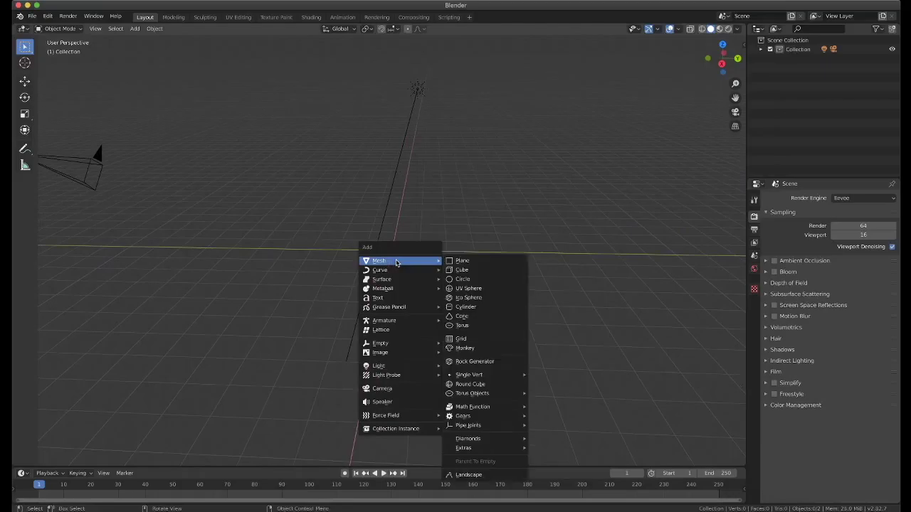
{"action": "left_click", "coordinate": [459, 271]}
{"action": "middle_click_drag", "start_coordinate": [466, 272], "coordinate": [512, 241]}
Move the light to a new position in the scene
{"action": "left_click", "coordinate": [449, 171]}
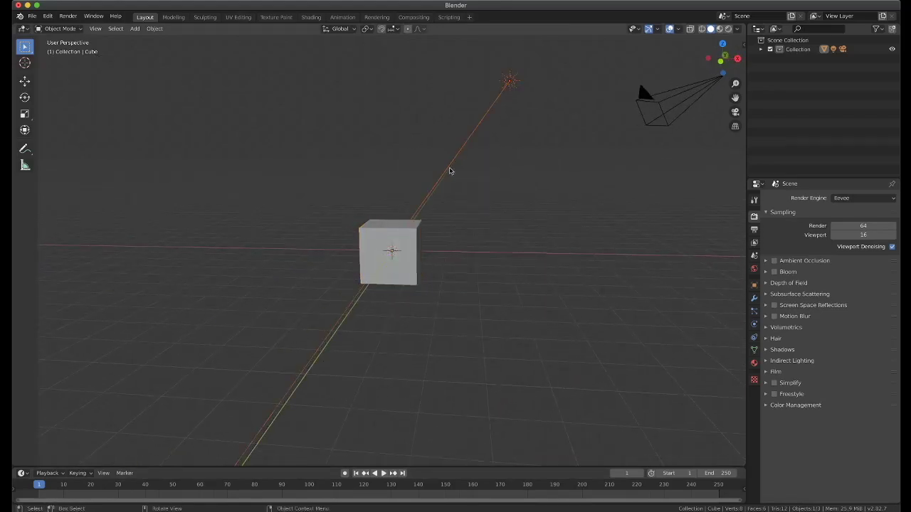
{"action": "middle_click_drag", "start_coordinate": [449, 170], "coordinate": [427, 224]}
{"action": "key", "text": "g"}
{"action": "left_click", "coordinate": [588, 264]}
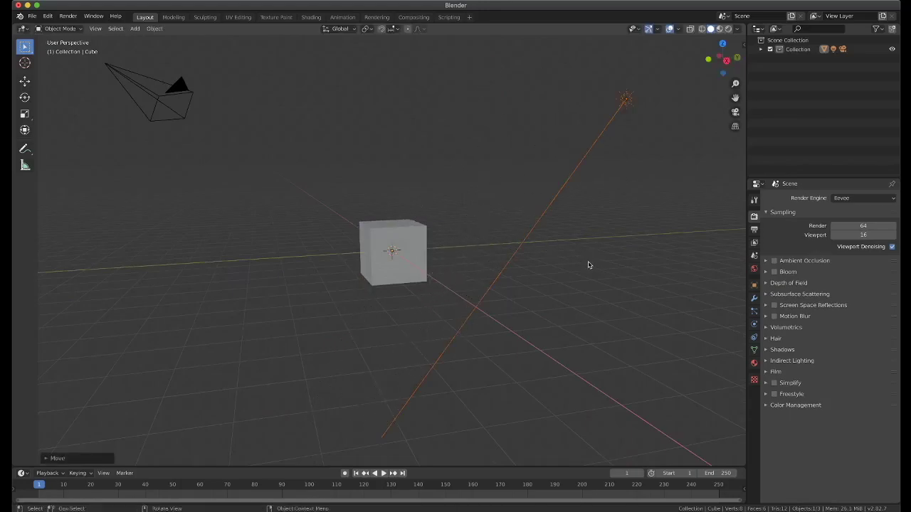
Select the cube at the origin
{"action": "left_click", "coordinate": [411, 242]}
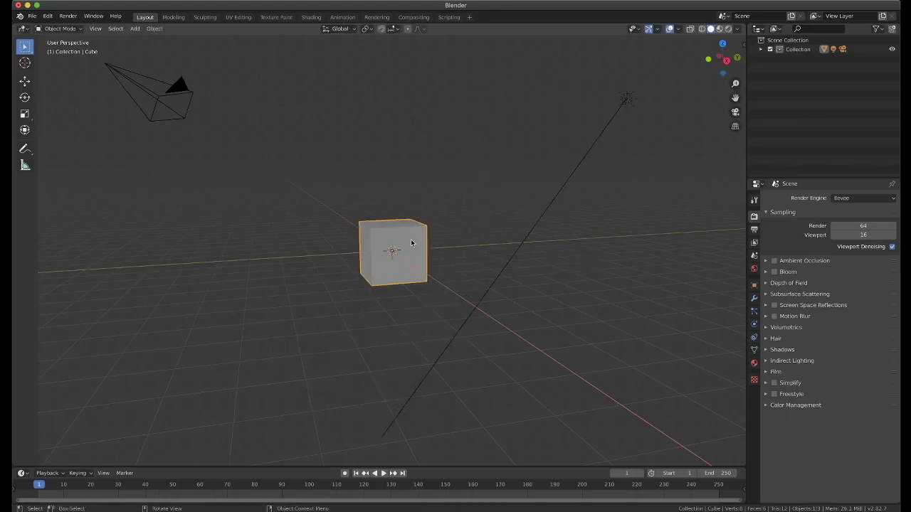
{"action": "middle_click_drag", "start_coordinate": [491, 241], "coordinate": [450, 210]}
{"action": "left_click", "coordinate": [415, 216]}
{"action": "left_click", "coordinate": [418, 231]}
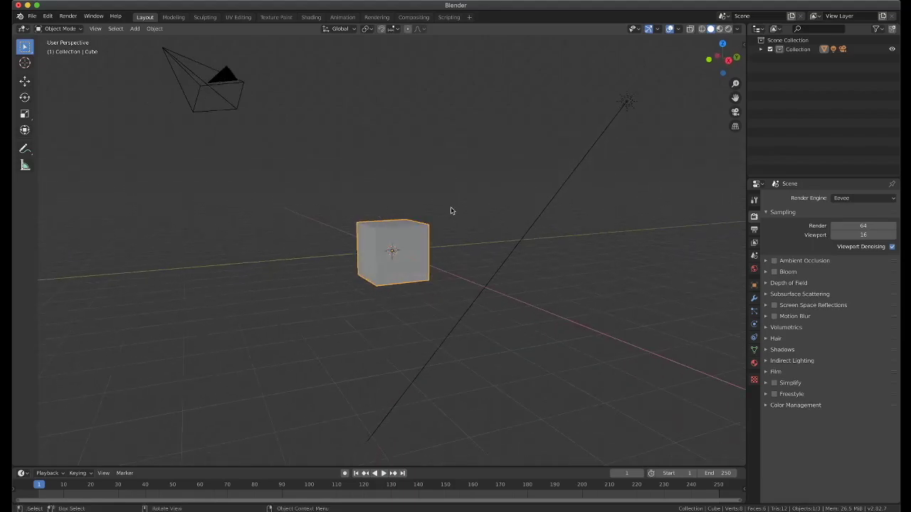
Run Quick Smoke on the cube to wrap it in a Smoke Domain, then reselect the emitter
{"action": "key", "text": "F3"}
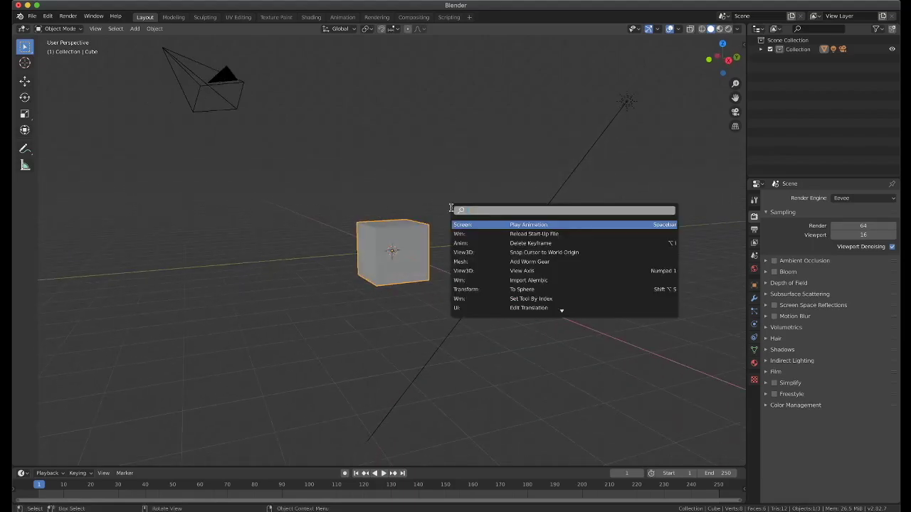
{"action": "type", "text": "quick"}
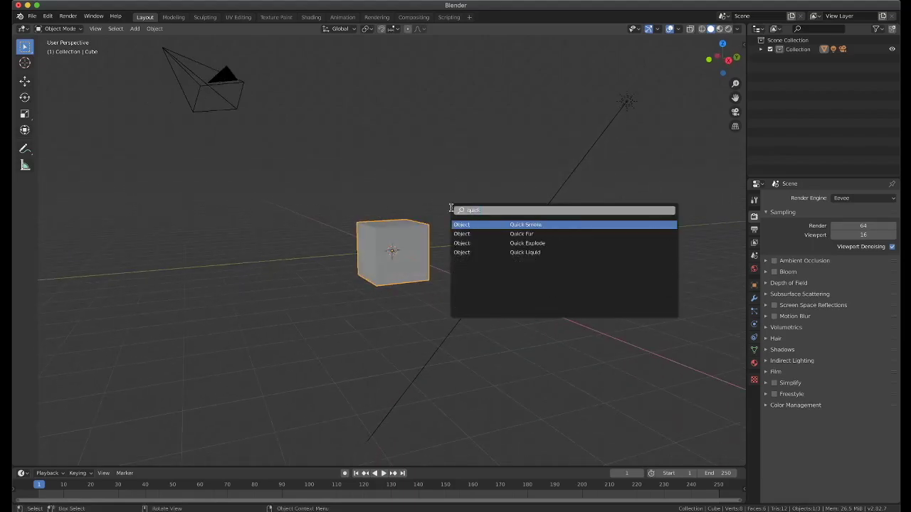
{"action": "key", "text": "Return"}
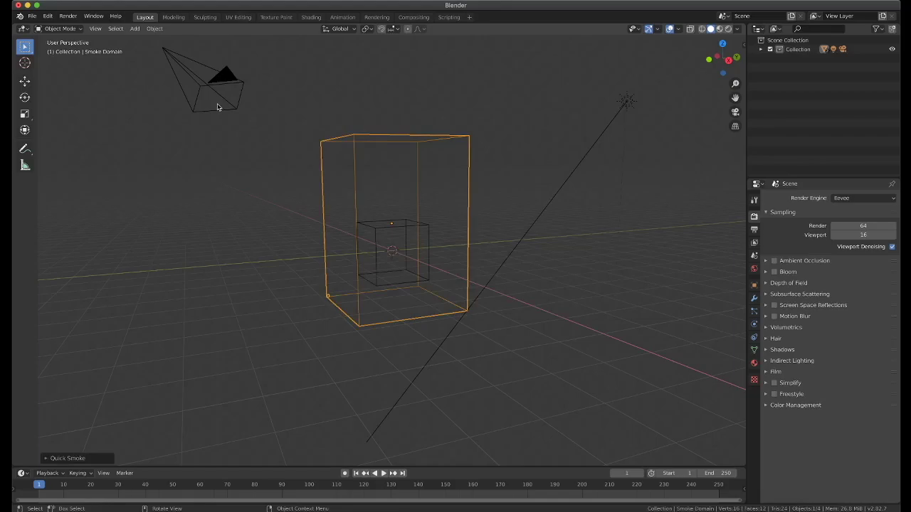
{"action": "left_click", "coordinate": [489, 176]}
{"action": "left_click", "coordinate": [421, 229]}
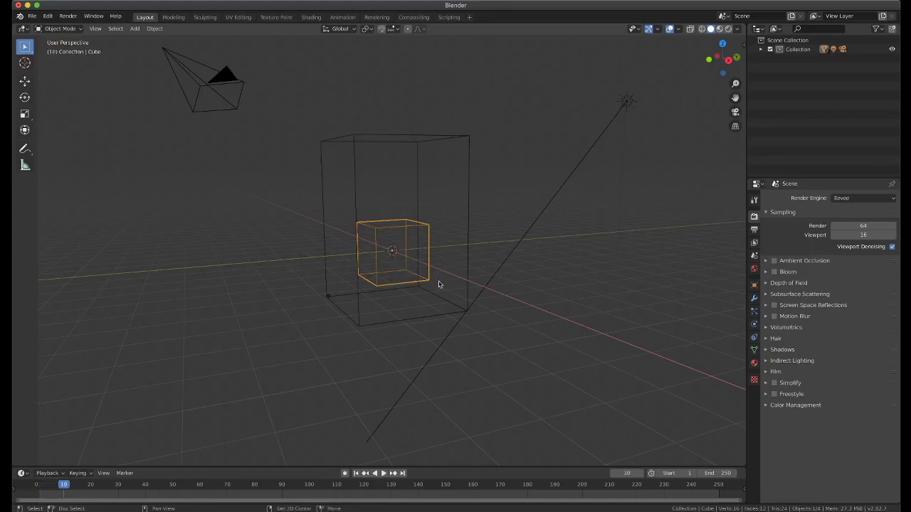
Preview the smoke animation, rewind to frame 1, and show the modifier properties
{"action": "key", "text": "space"}
{"action": "key", "text": "Escape"}
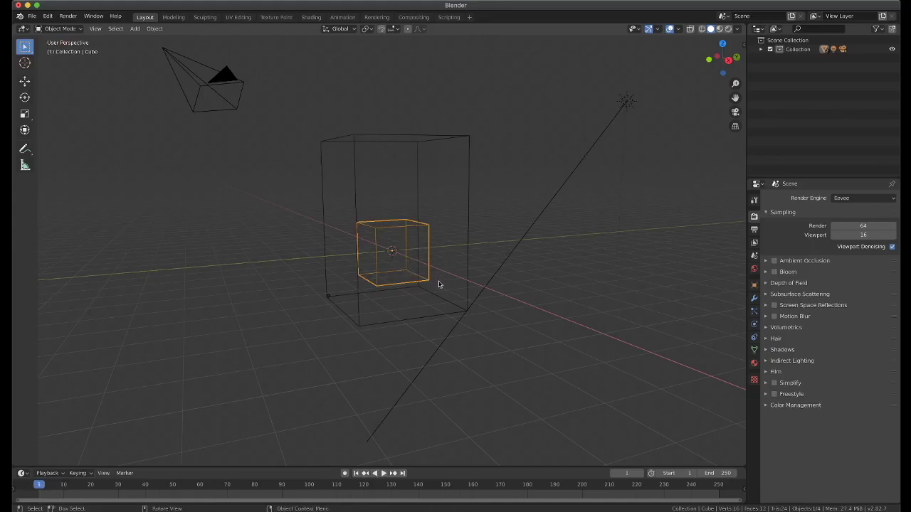
{"action": "middle_click_drag", "start_coordinate": [420, 255], "coordinate": [529, 254]}
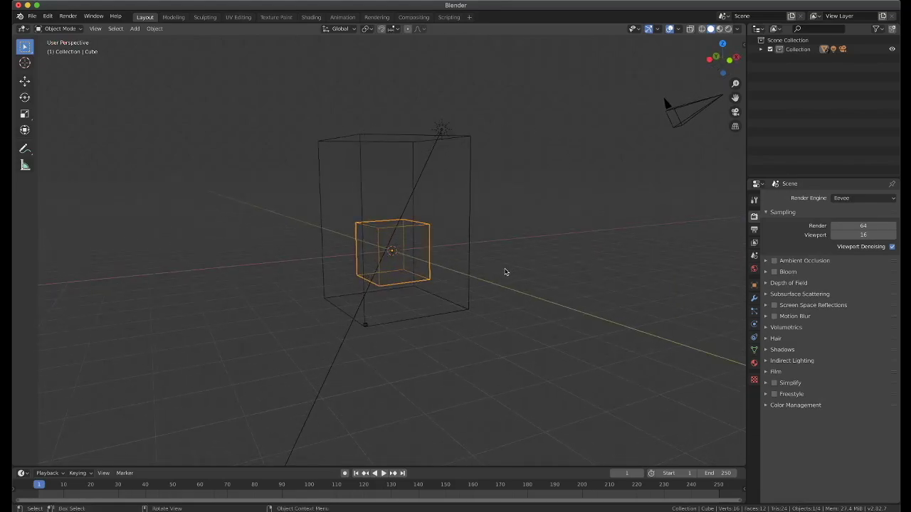
{"action": "key", "text": "space"}
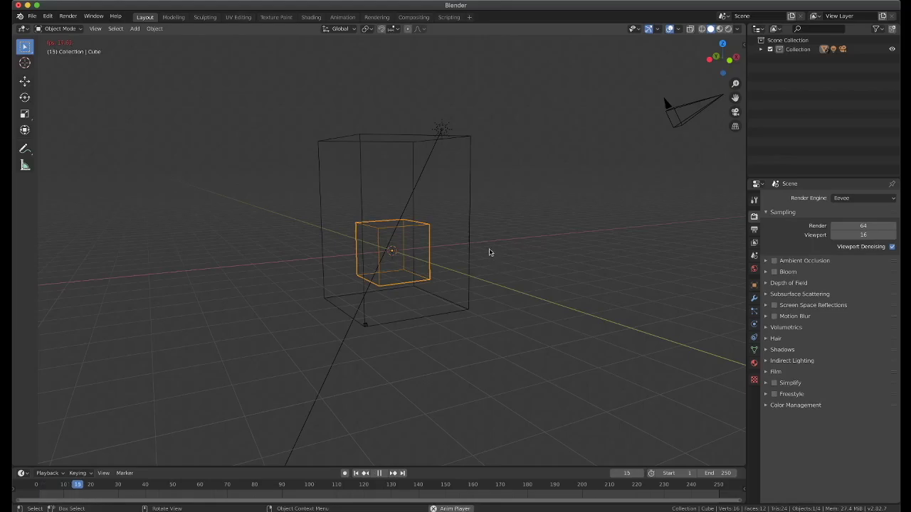
{"action": "middle_click_drag", "start_coordinate": [539, 226], "coordinate": [455, 229]}
{"action": "key", "text": "space"}
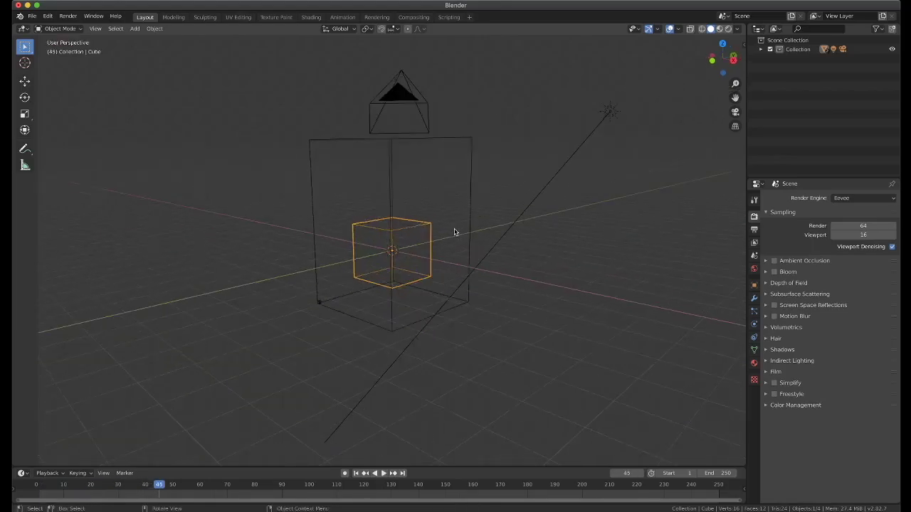
{"action": "key", "text": "shift+Left"}
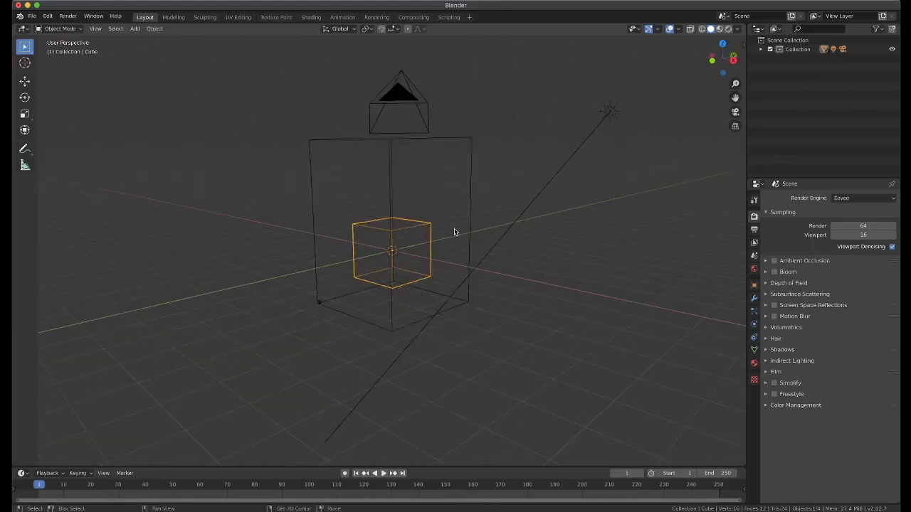
{"action": "left_click", "coordinate": [754, 298]}
Keep the Smoke Domain's cache type Modular, then start Bake Data and cancel partway
{"action": "left_click", "coordinate": [471, 234]}
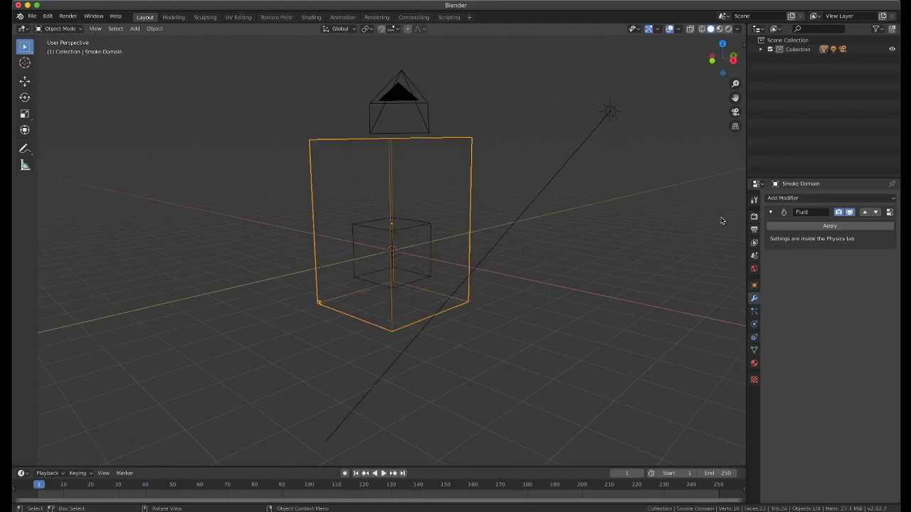
{"action": "left_click", "coordinate": [890, 213]}
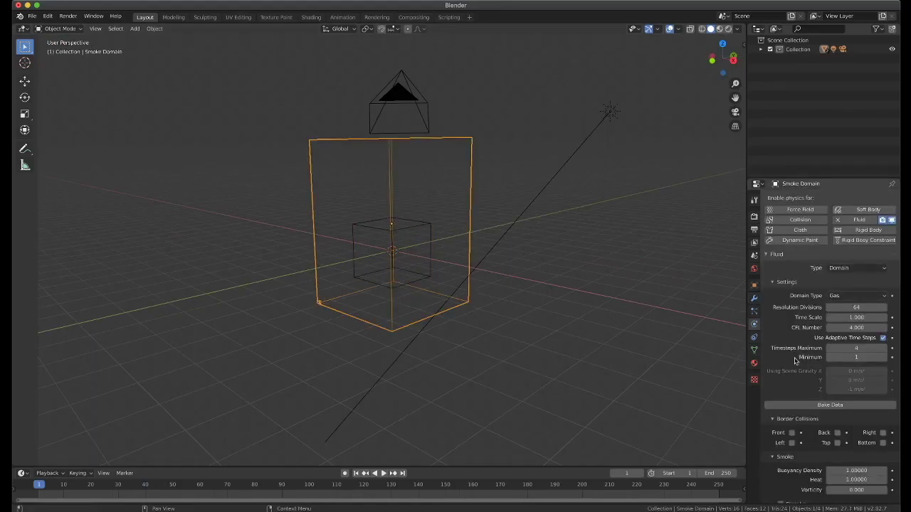
{"action": "scroll", "coordinate": [800, 322], "scroll_direction": "down", "scroll_amount": 6}
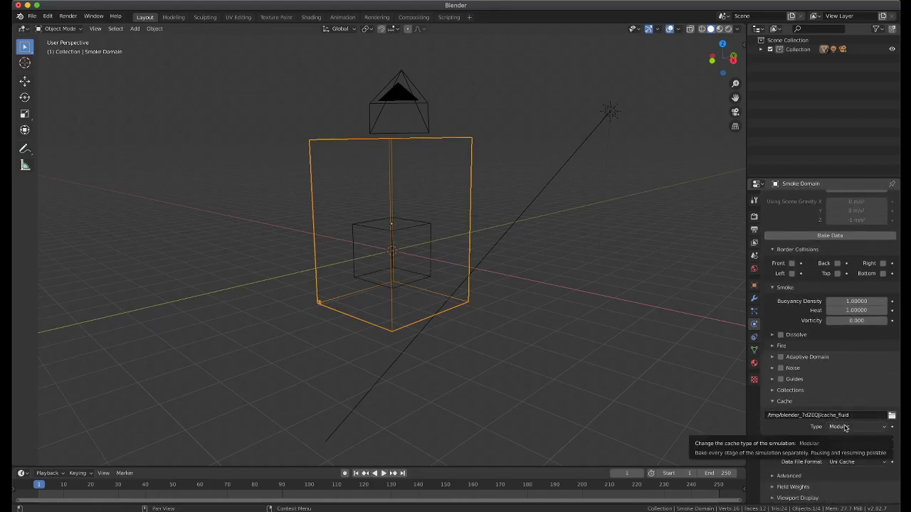
{"action": "left_click", "coordinate": [845, 427]}
{"action": "left_click", "coordinate": [845, 427]}
{"action": "scroll", "coordinate": [800, 322], "scroll_direction": "up", "scroll_amount": 2}
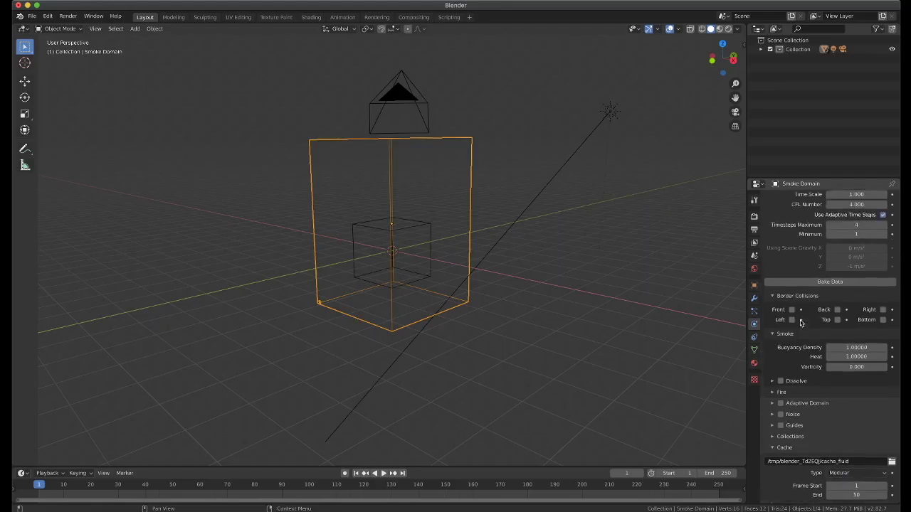
{"action": "left_click", "coordinate": [830, 283]}
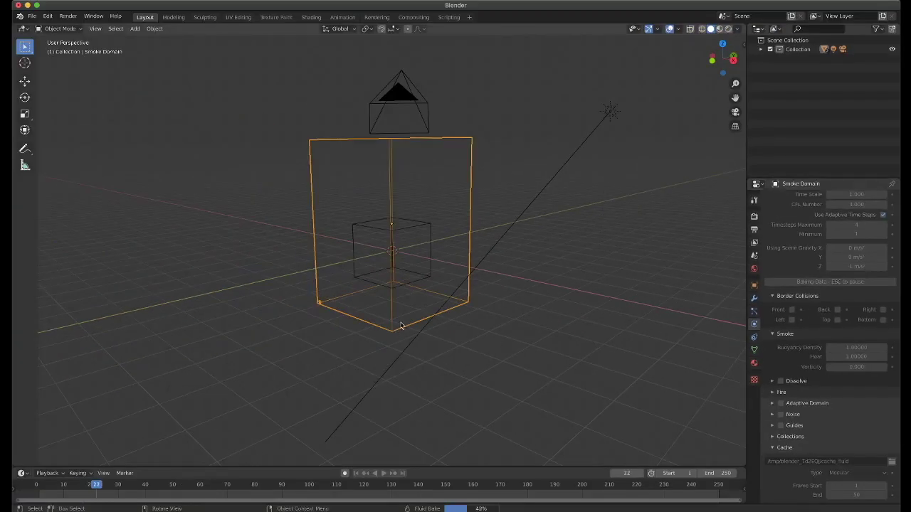
{"action": "key", "text": "Escape"}
Replay the baked smoke from the start, then stop playback back at frame 1
{"action": "key", "text": "shift+Left"}
{"action": "key", "text": "space"}
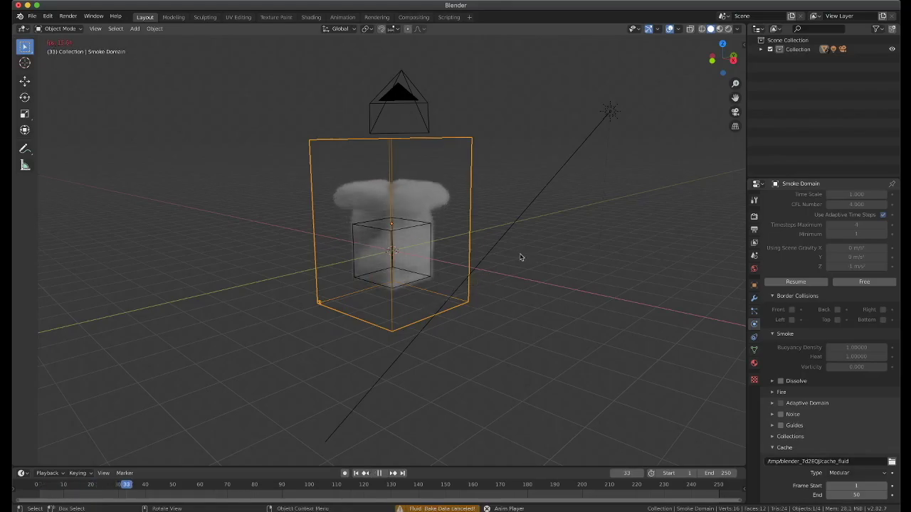
{"action": "key", "text": "shift+Left"}
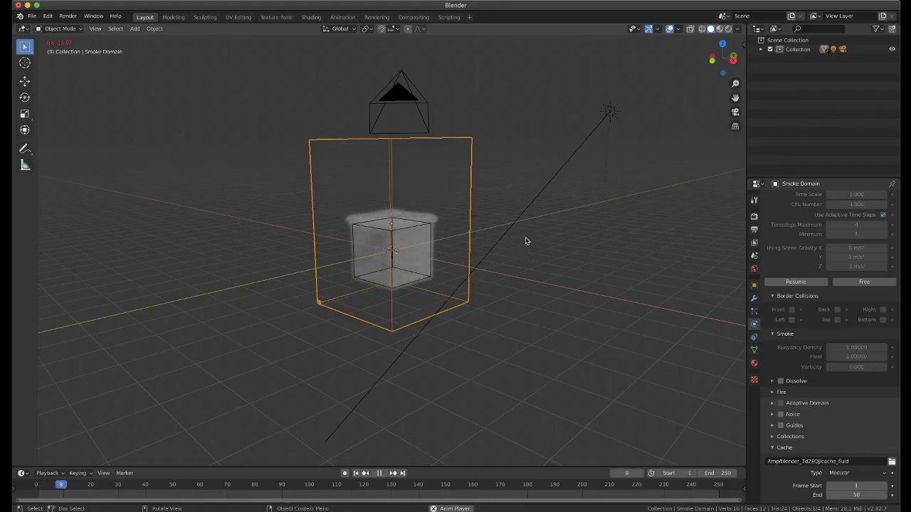
{"action": "key", "text": "shift+Left"}
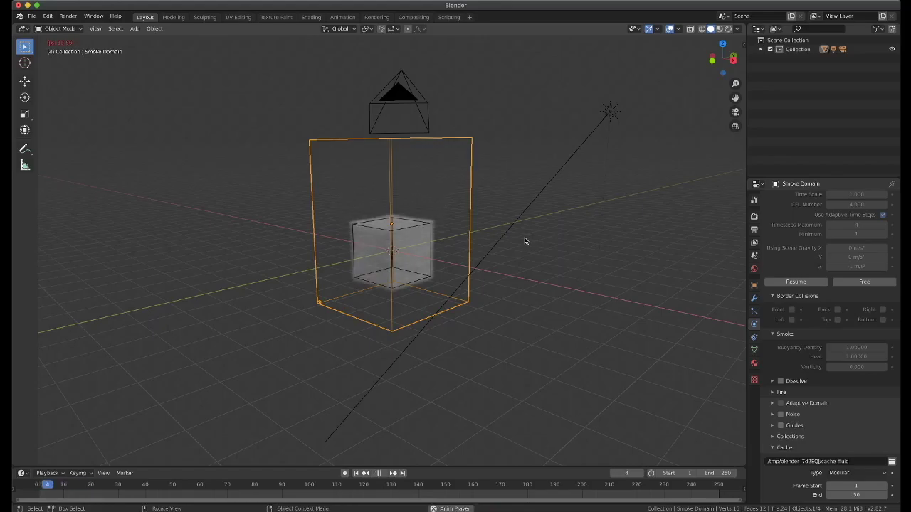
{"action": "key", "text": "Escape"}
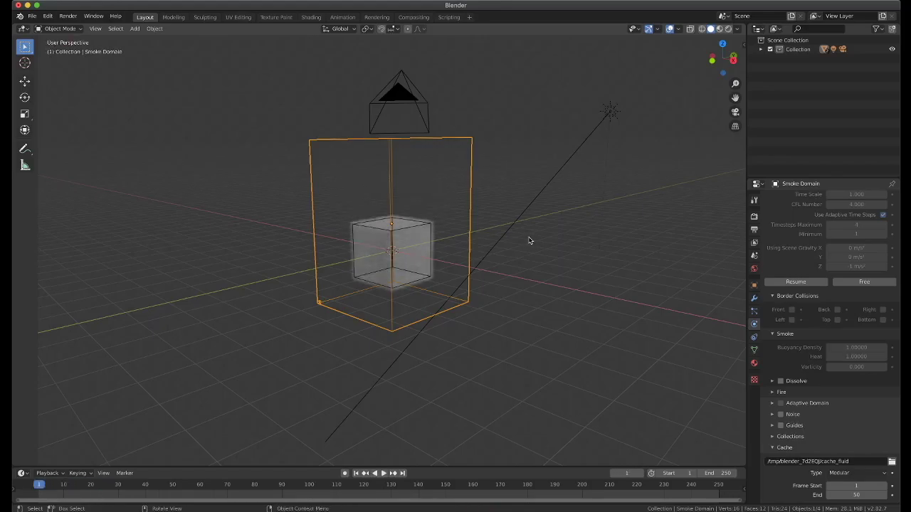
{"action": "scroll", "coordinate": [564, 292], "scroll_direction": "down", "scroll_amount": 4}
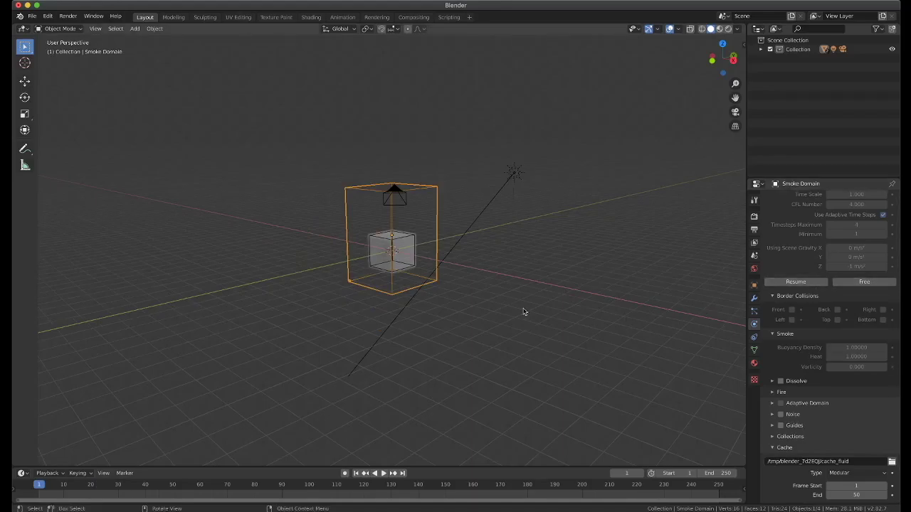
Free the Smoke Domain's partially baked cache data
{"action": "middle_click_drag", "start_coordinate": [524, 311], "coordinate": [533, 277]}
{"action": "scroll", "coordinate": [534, 277], "scroll_direction": "up", "scroll_amount": 5}
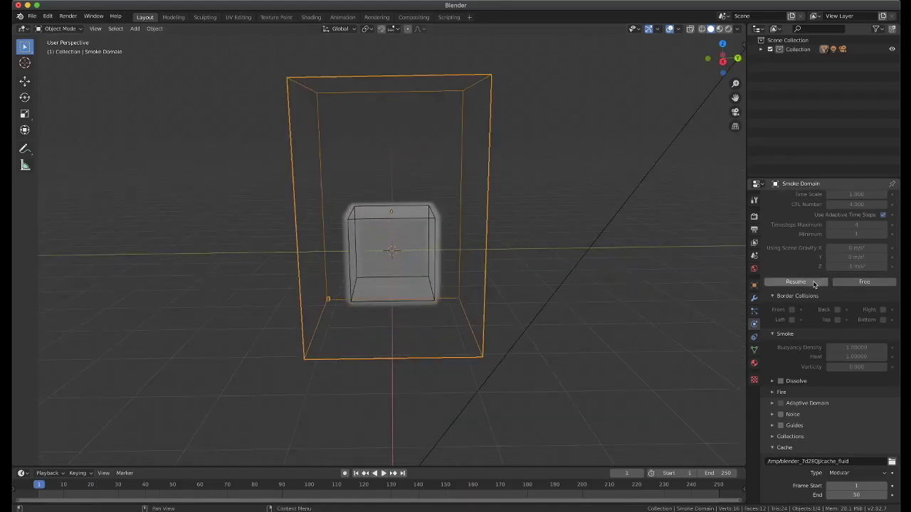
{"action": "left_click", "coordinate": [881, 284]}
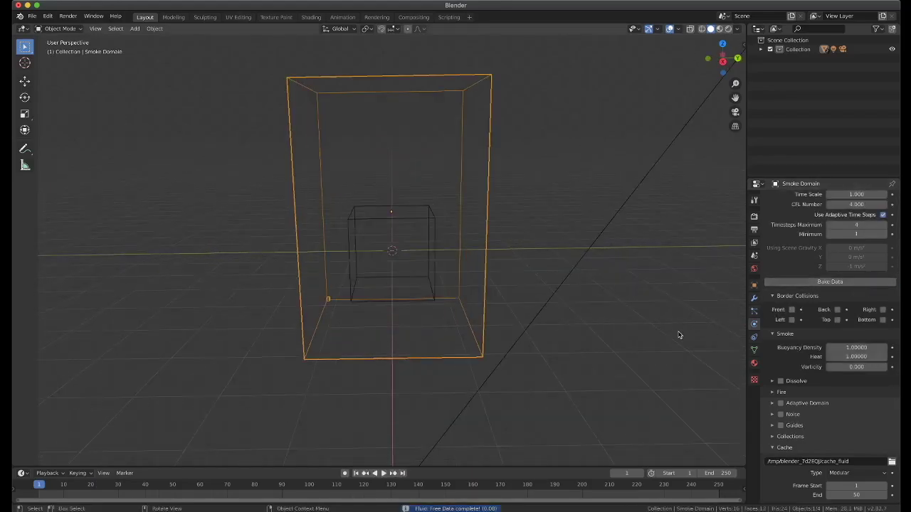
Switch the domain's Cache Type from Modular to Replay
{"action": "scroll", "coordinate": [842, 443], "scroll_direction": "down", "scroll_amount": 2}
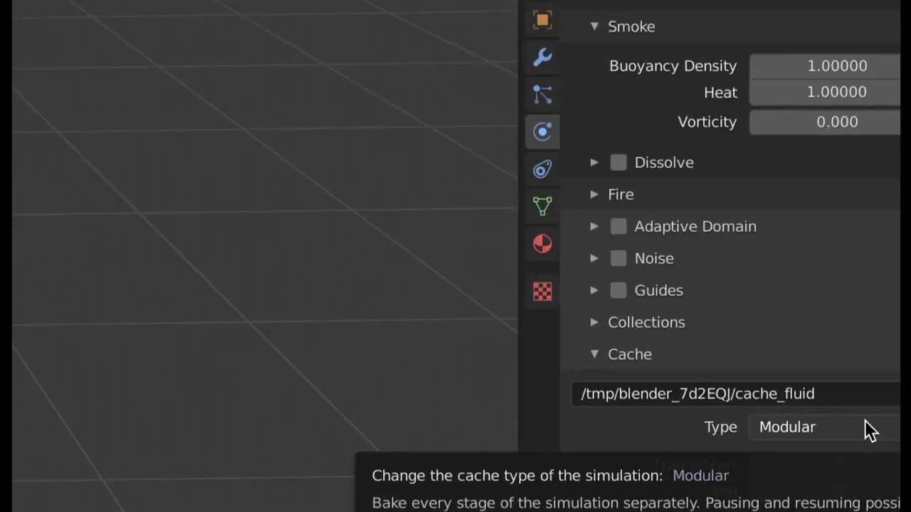
{"action": "left_click", "coordinate": [870, 429]}
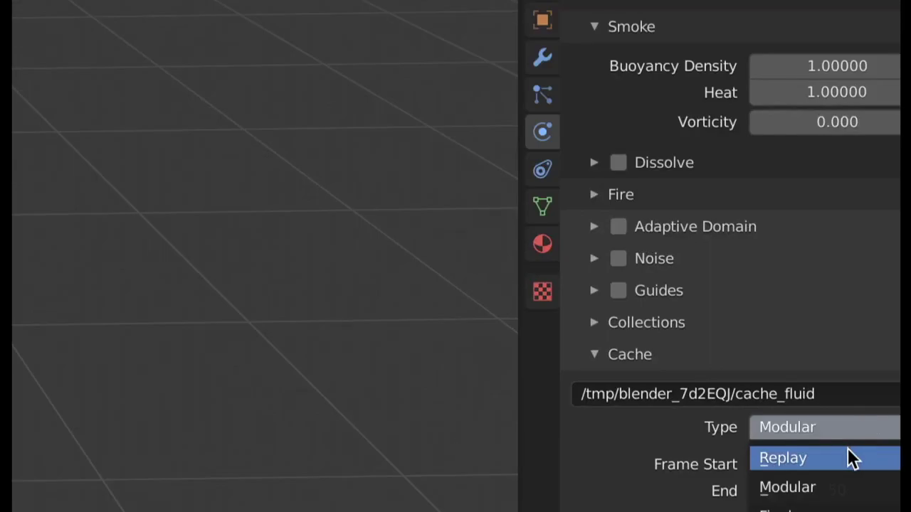
{"action": "left_click", "coordinate": [848, 456]}
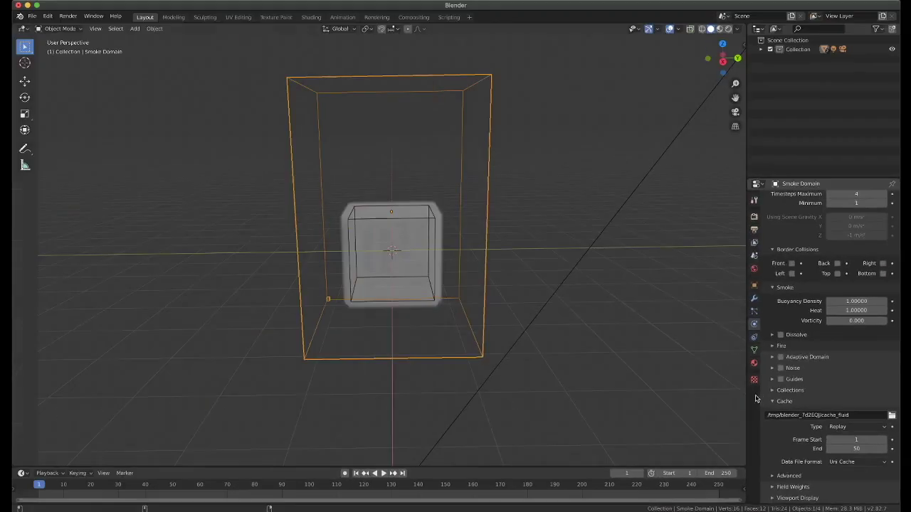
Play the live Replay smoke simulation and pause it at frame 27
{"action": "key", "text": "space"}
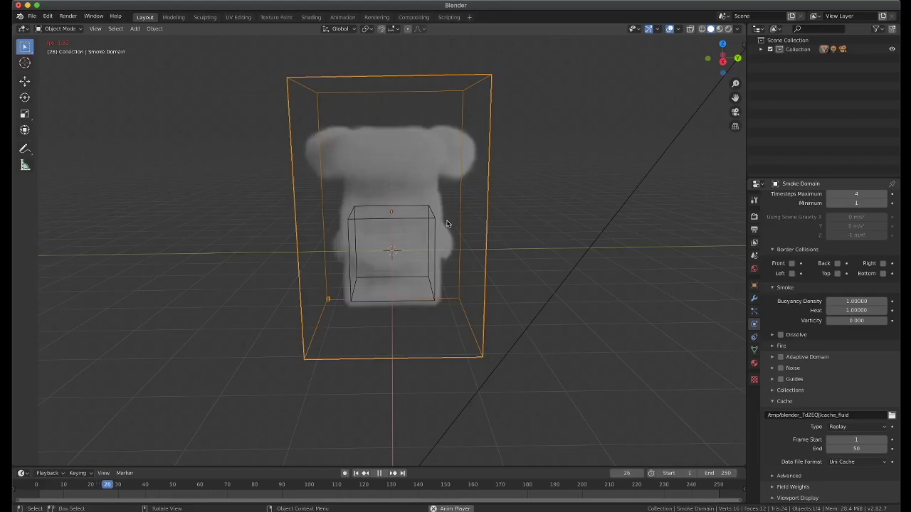
{"action": "key", "text": "space"}
{"action": "mouse_move", "coordinate": [438, 252]}
{"action": "middle_mouse_down"}
{"action": "mouse_move", "coordinate": [498, 249]}
{"action": "mouse_move", "coordinate": [451, 248]}
{"action": "middle_mouse_up"}
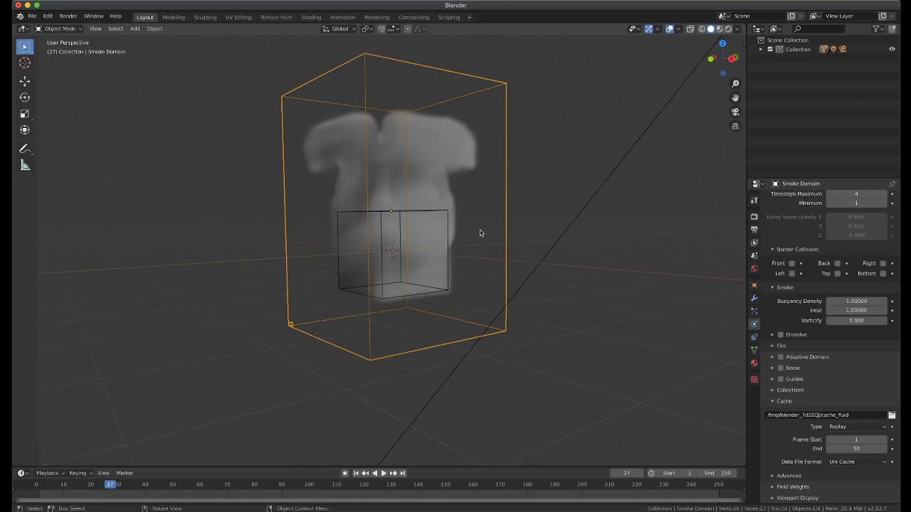
{"action": "left_click", "coordinate": [453, 265]}
Move the emitter cube to a new spot and scale it down to about 0.395
{"action": "left_click", "coordinate": [444, 267]}
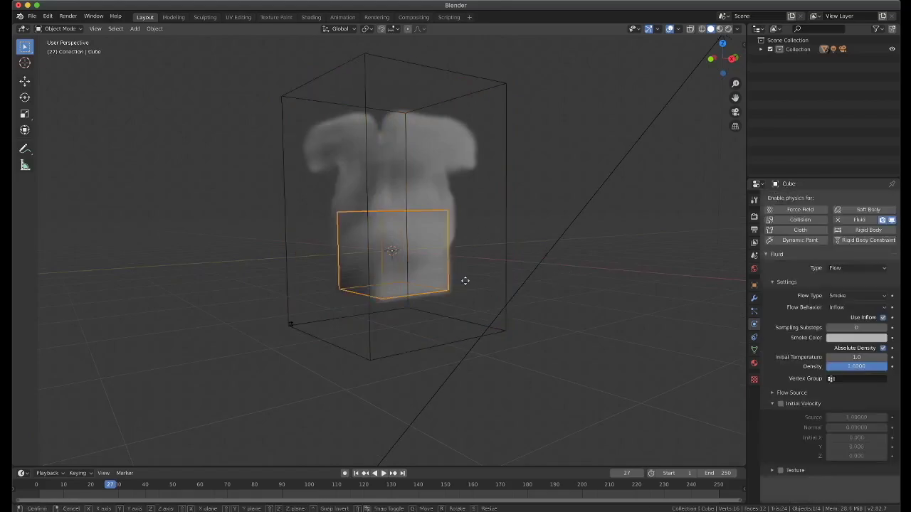
{"action": "key", "text": "g"}
{"action": "left_click", "coordinate": [525, 280]}
{"action": "key", "text": "s"}
{"action": "left_click", "coordinate": [461, 286]}
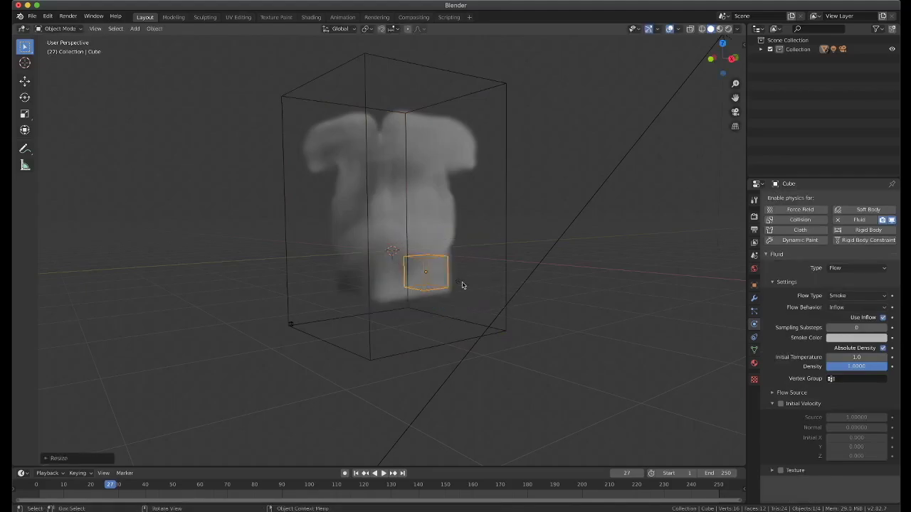
Replay the smoke from frame 1, stop at frame 45, and rewind to frame 1
{"action": "key", "text": "shift+Left"}
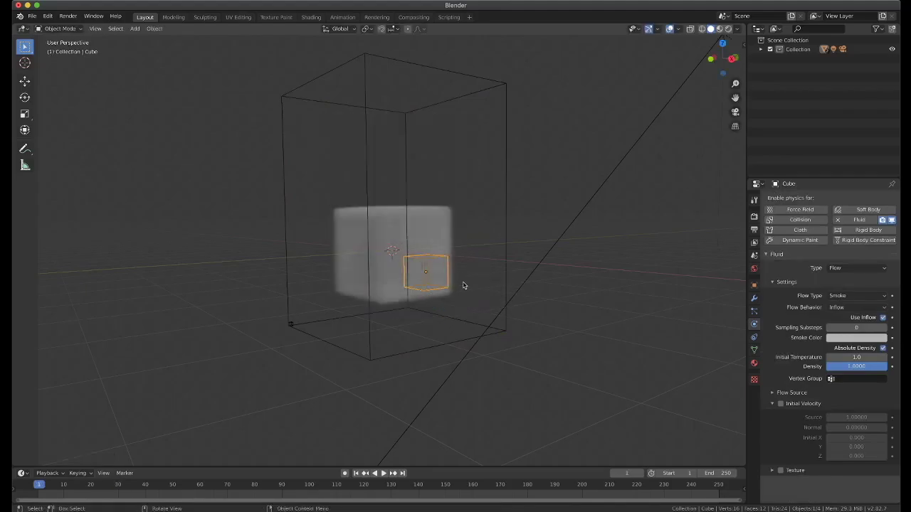
{"action": "key", "text": "space"}
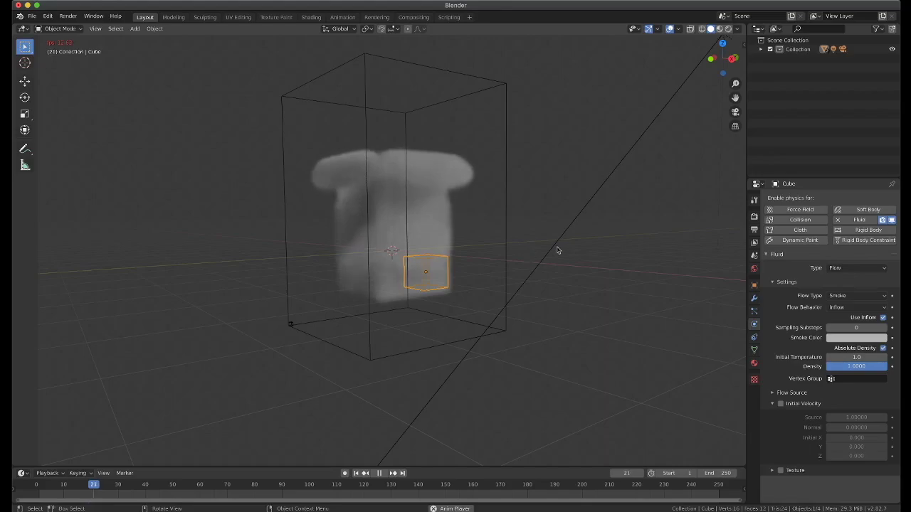
{"action": "scroll", "coordinate": [522, 246], "scroll_direction": "down", "scroll_amount": 5}
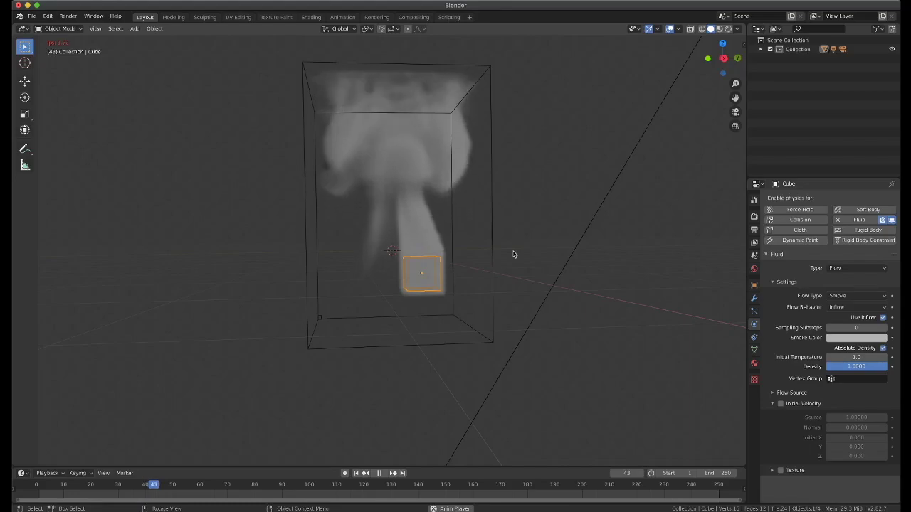
{"action": "key", "text": "space"}
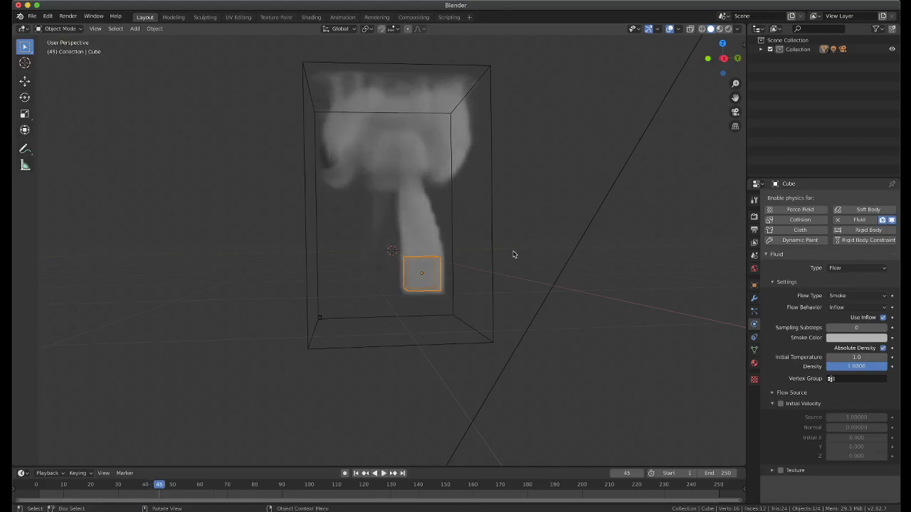
{"action": "key", "text": "shift+Left"}
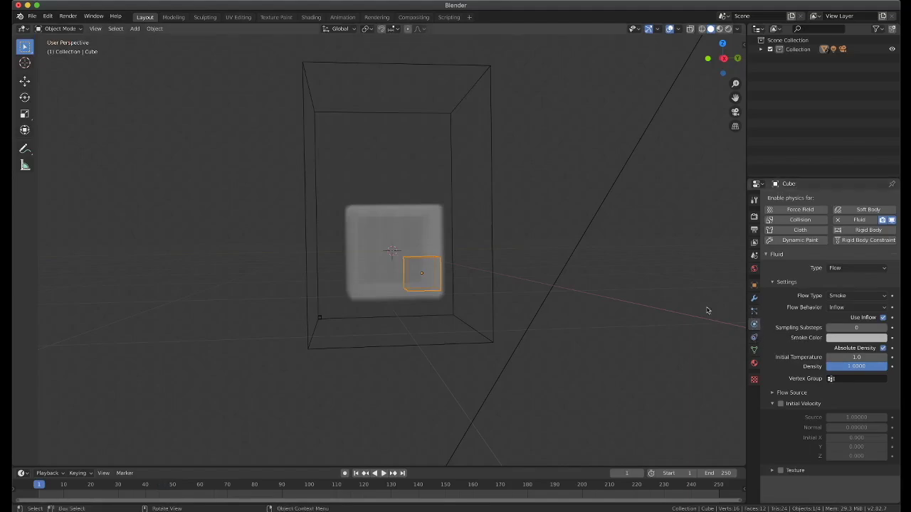
Select the Smoke Domain and change Resolution Divisions from 64 to 62, then back to 64
{"action": "left_click", "coordinate": [486, 315]}
{"action": "left_click", "coordinate": [491, 314]}
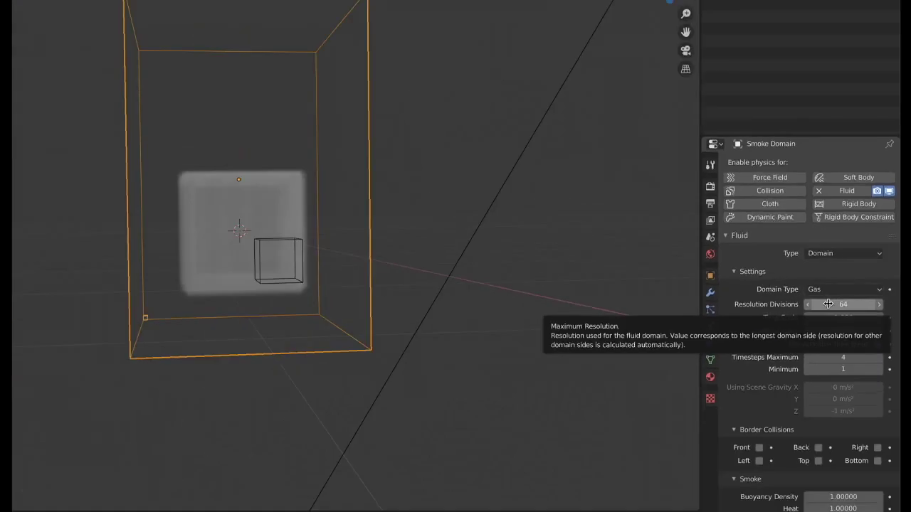
{"action": "left_click", "coordinate": [808, 303]}
{"action": "left_click", "coordinate": [809, 304]}
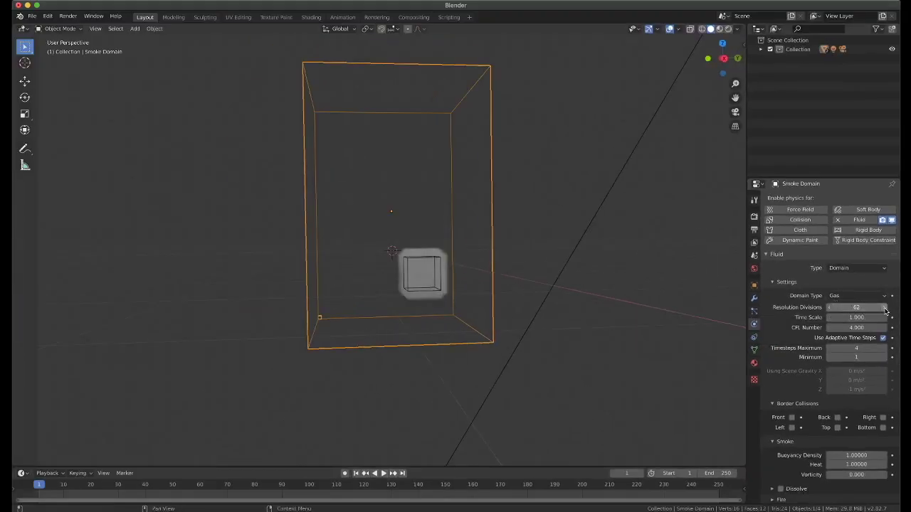
{"action": "left_click", "coordinate": [884, 307]}
{"action": "left_click", "coordinate": [885, 308]}
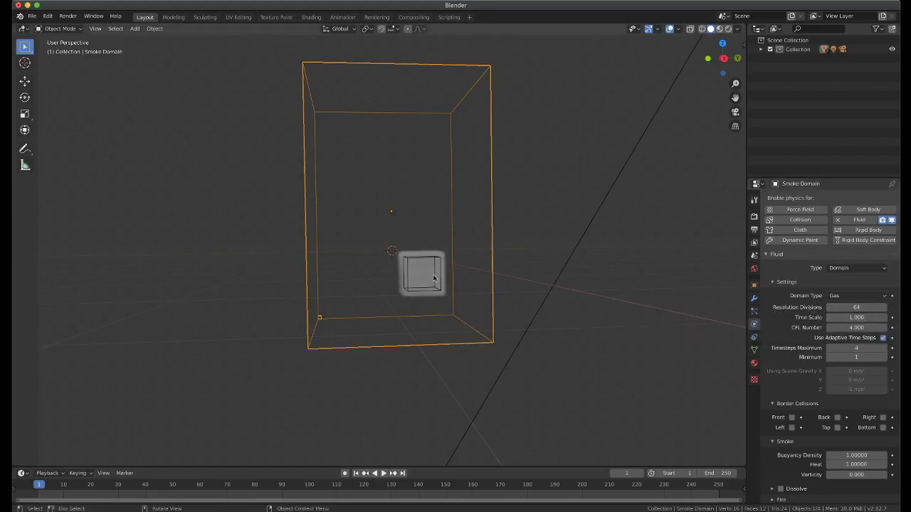
Replay the reset smoke from frame 1 and pause at frame 16
{"action": "key", "text": "space"}
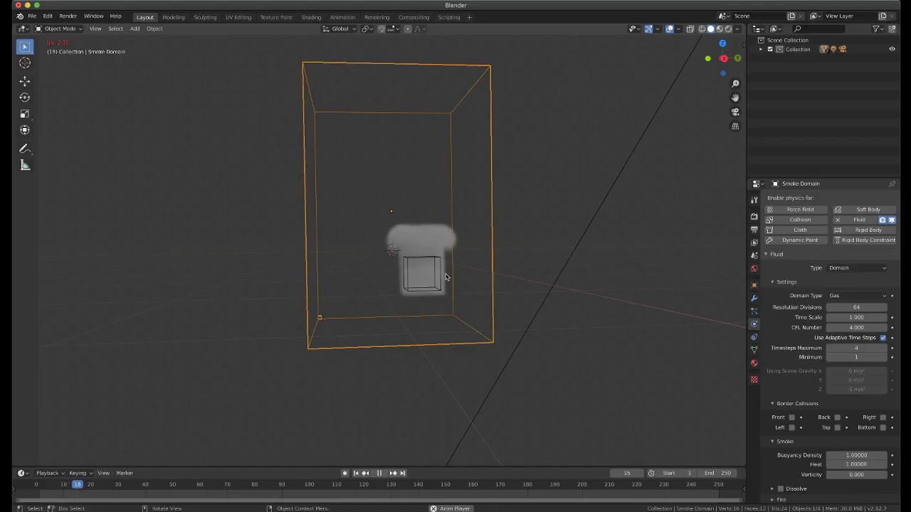
{"action": "key", "text": "space"}
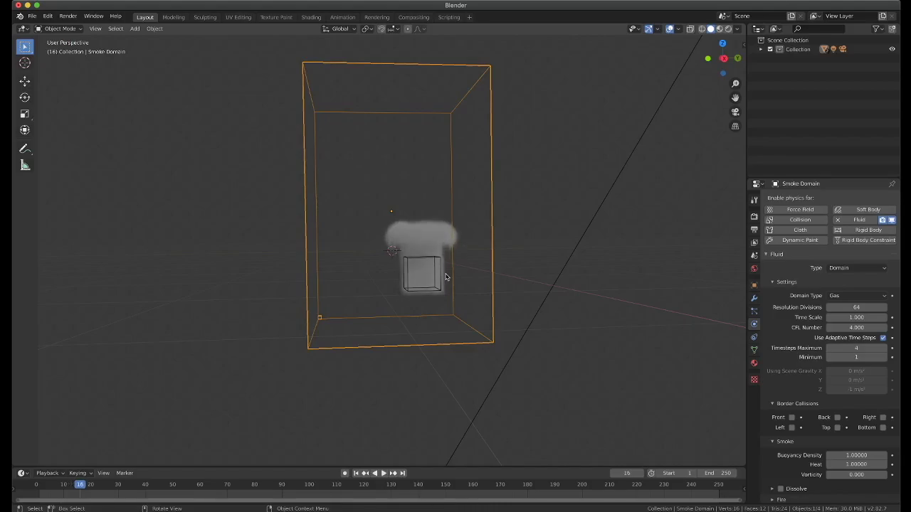